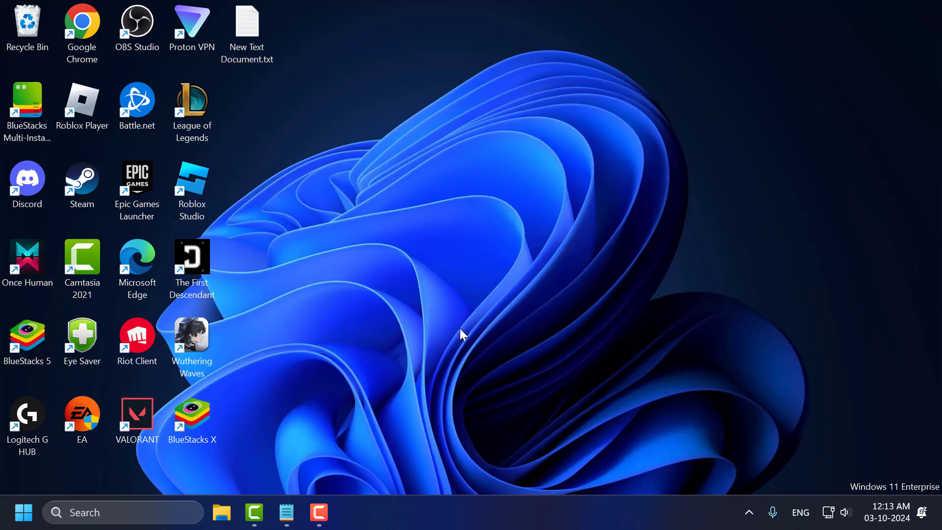
Search for Device Manager from the Start menu and open it.
click(147, 512)
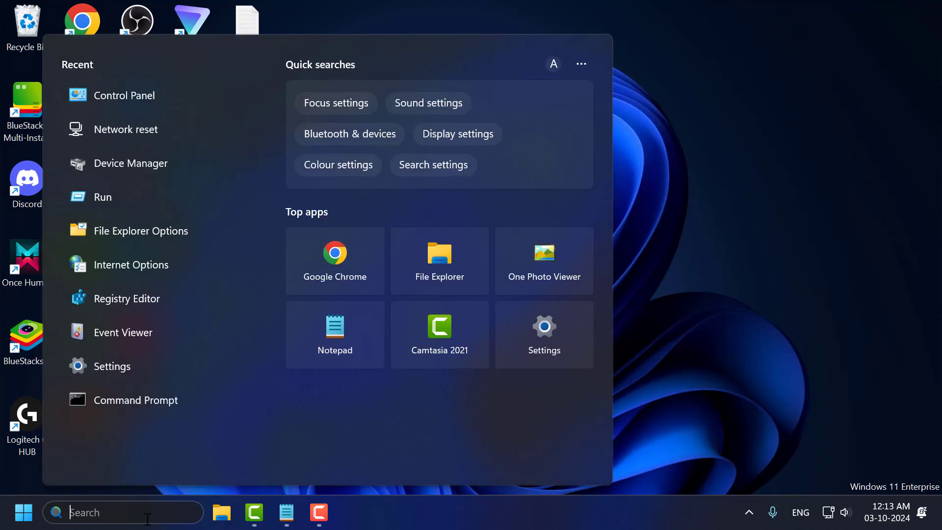
text(device Manager)
click(181, 140)
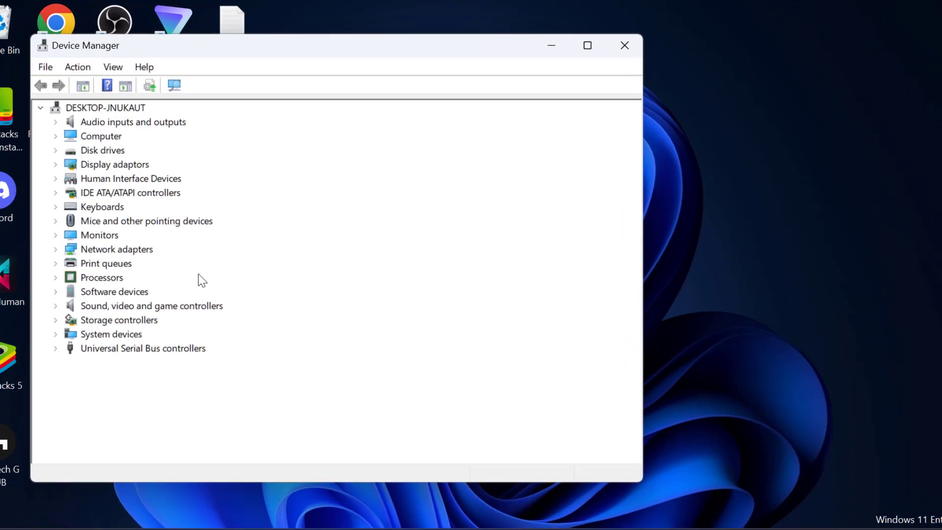
Automatically search for an updated Realtek PCIe GbE Family Controller driver under Network adapters.
click(55, 251)
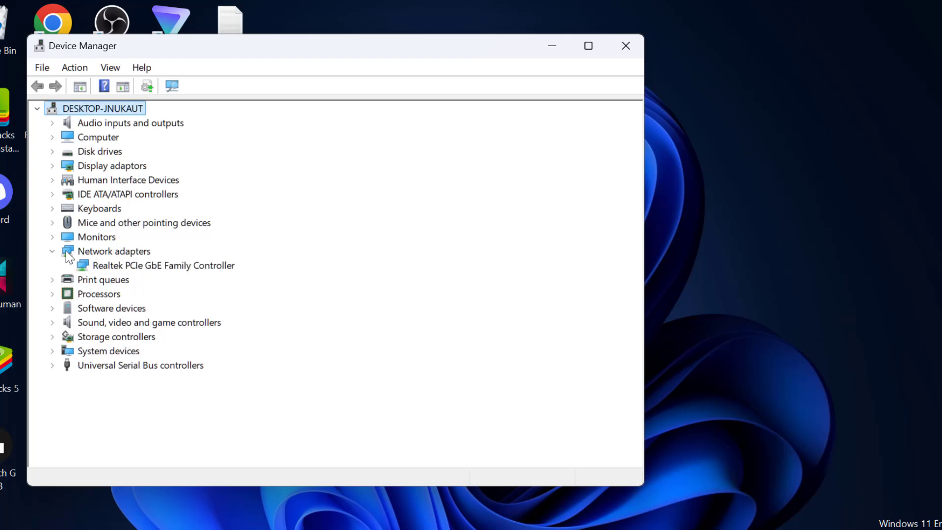
click(84, 252)
click(125, 267)
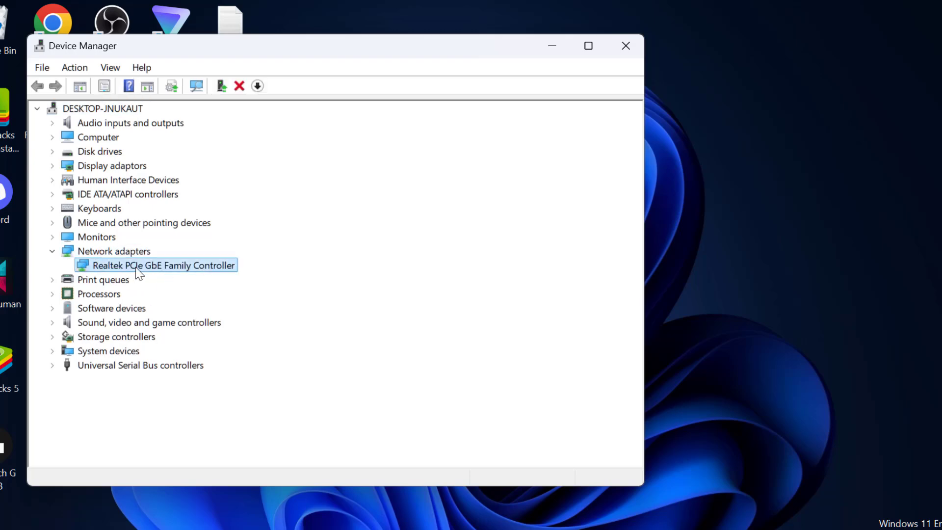
right_click(135, 267)
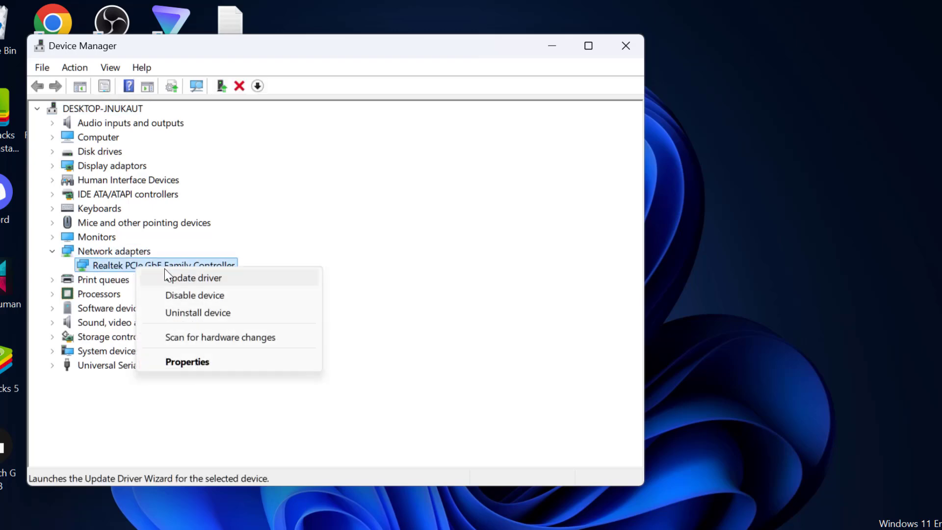
click(207, 279)
click(216, 258)
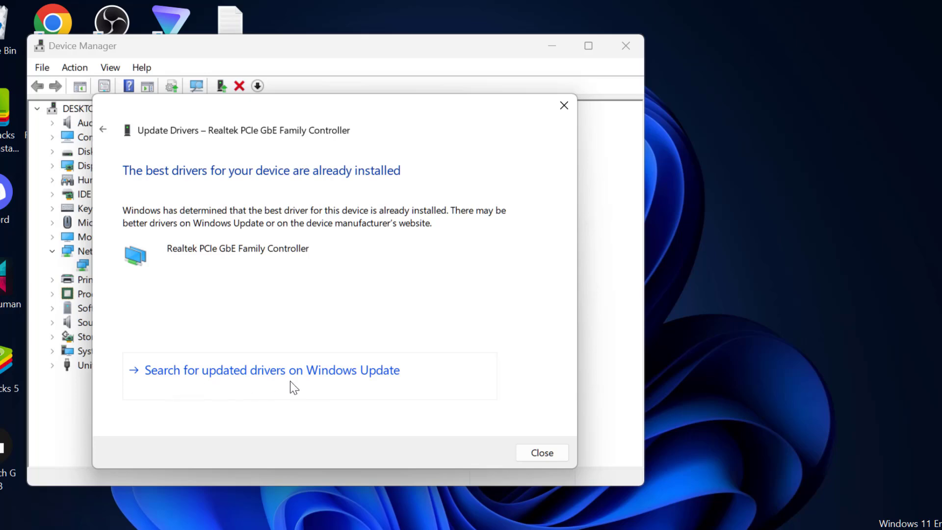
Run Check for updates in Windows Update, then close Settings.
click(367, 381)
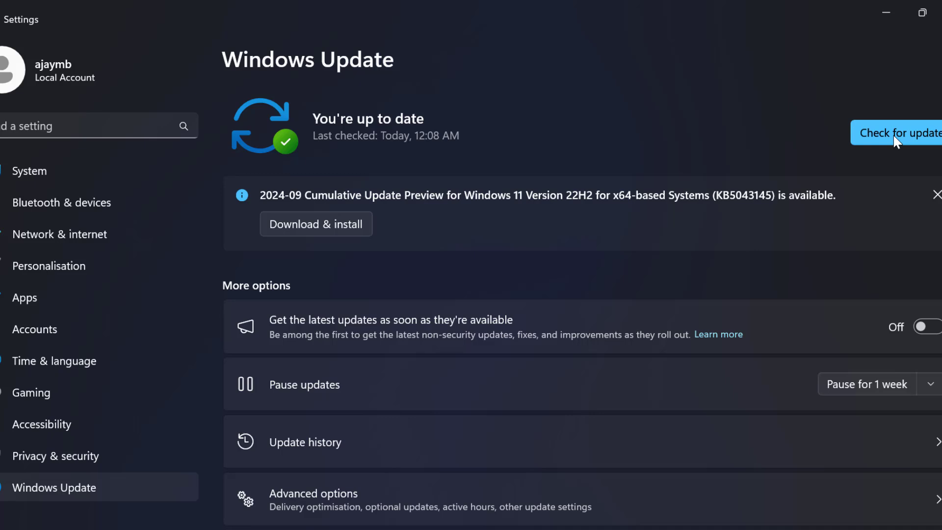
click(890, 137)
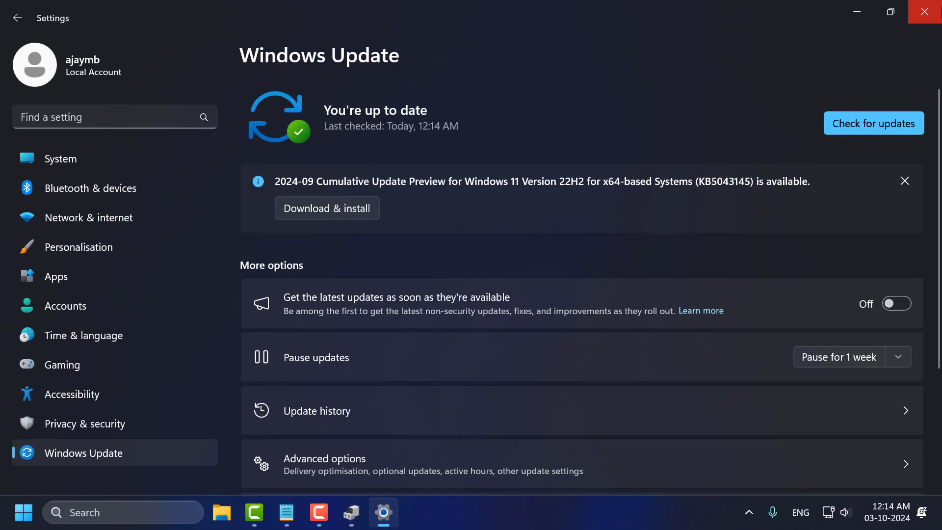
key(alt+F4)
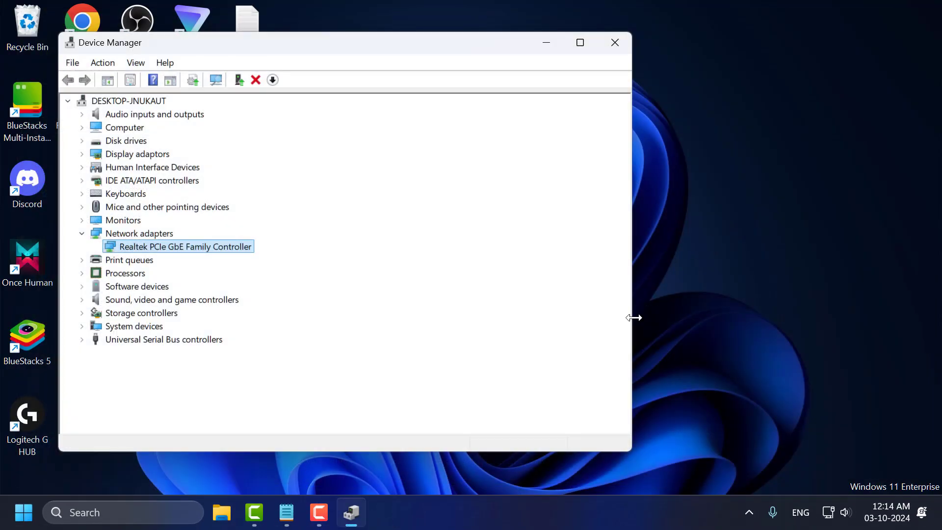
Close the Device Manager window to return to the desktop.
click(616, 43)
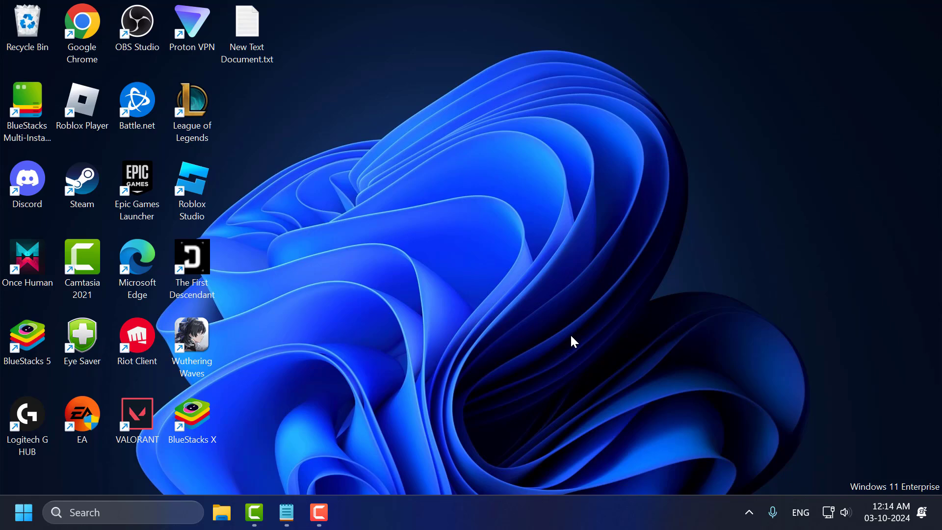
Search for 'services' and launch the Services console.
click(186, 520)
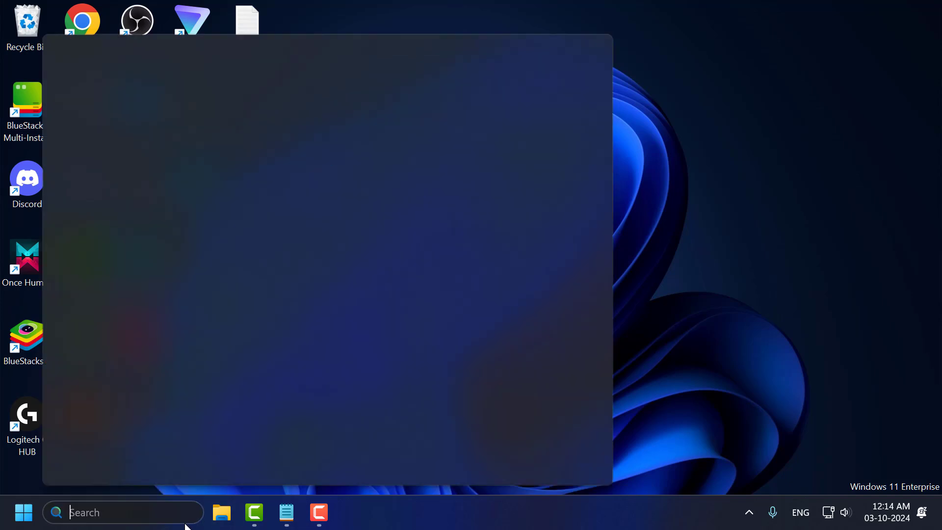
text(settings)
text(services)
click(141, 145)
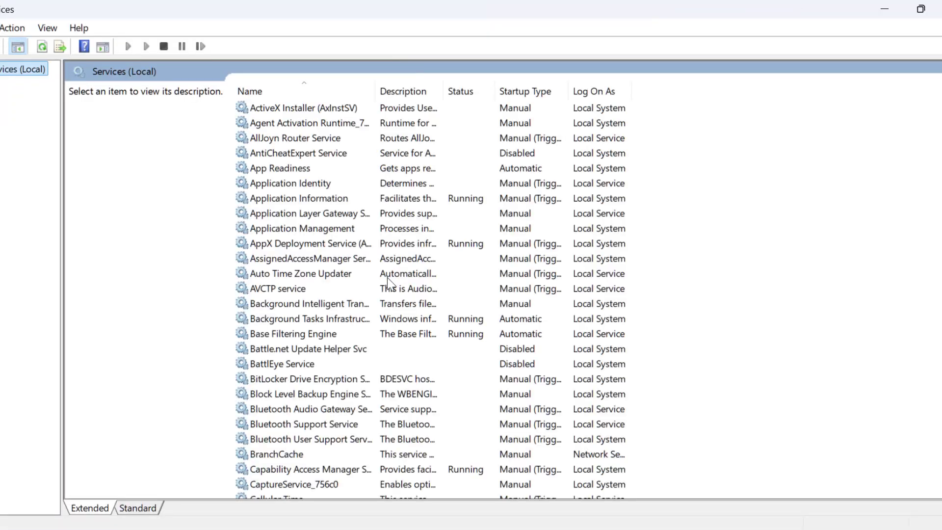
Jump to the W entries and select Windows Mobile Hotspot Service.
click(314, 228)
key(w)
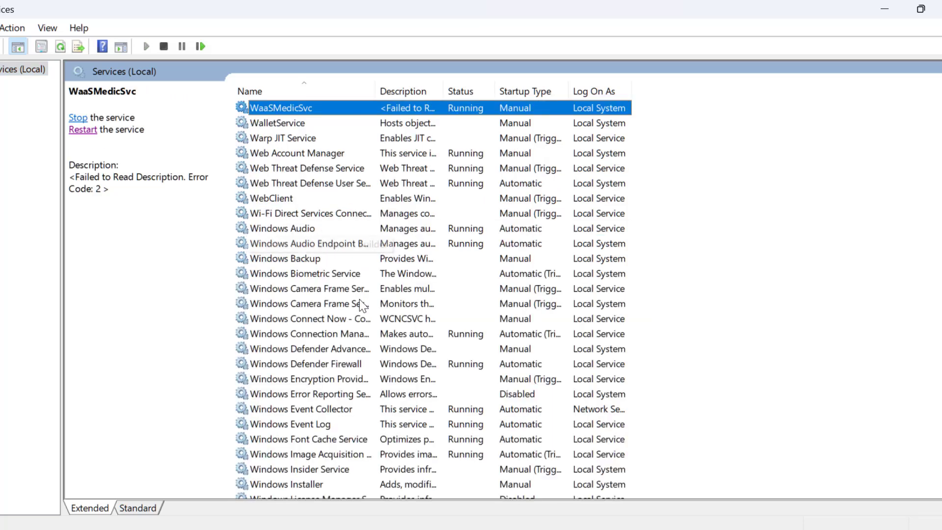
scroll(326, 236, down, 1)
scroll(326, 235, down, 9)
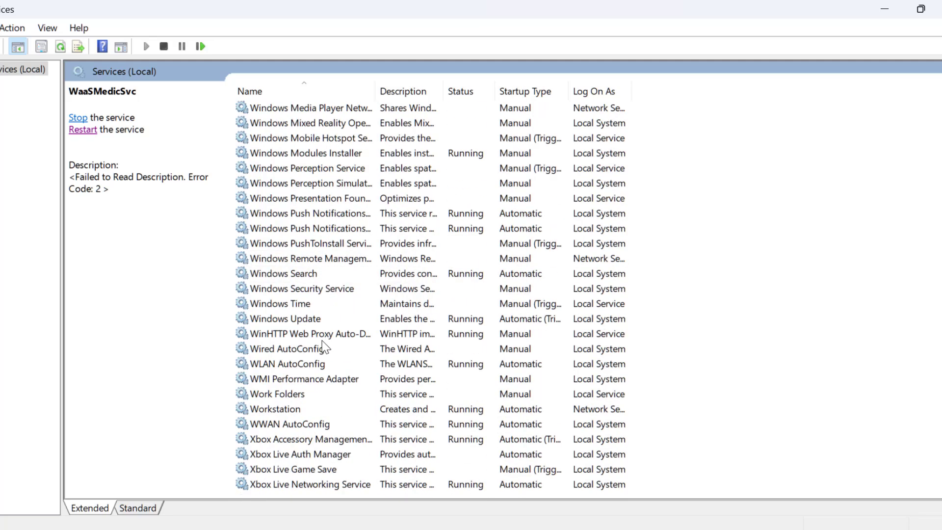
click(338, 140)
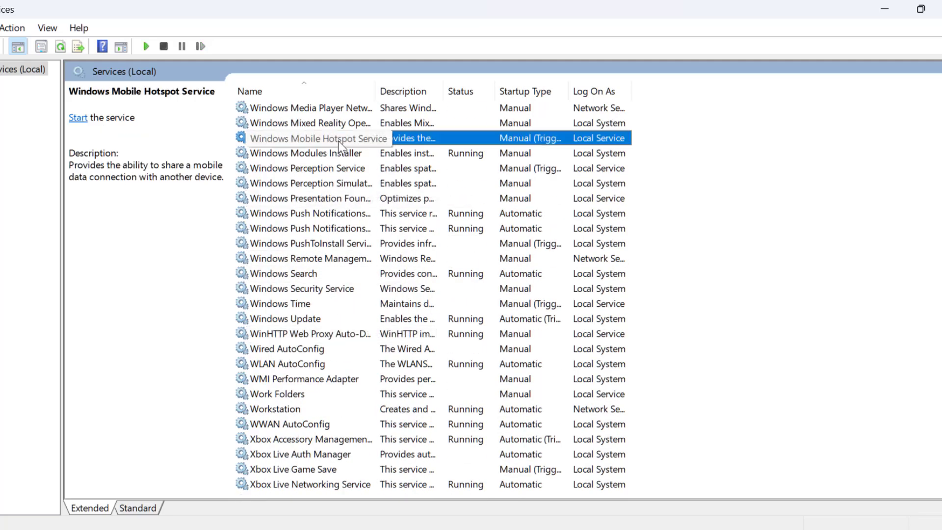
Set Windows Mobile Hotspot Service startup to Automatic, start it, then restart it.
double_click(337, 141)
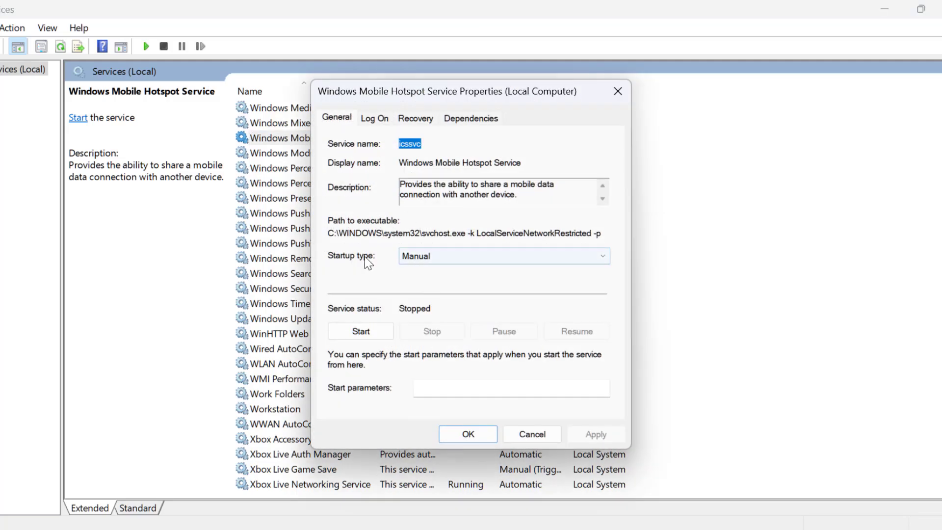
click(420, 257)
click(442, 282)
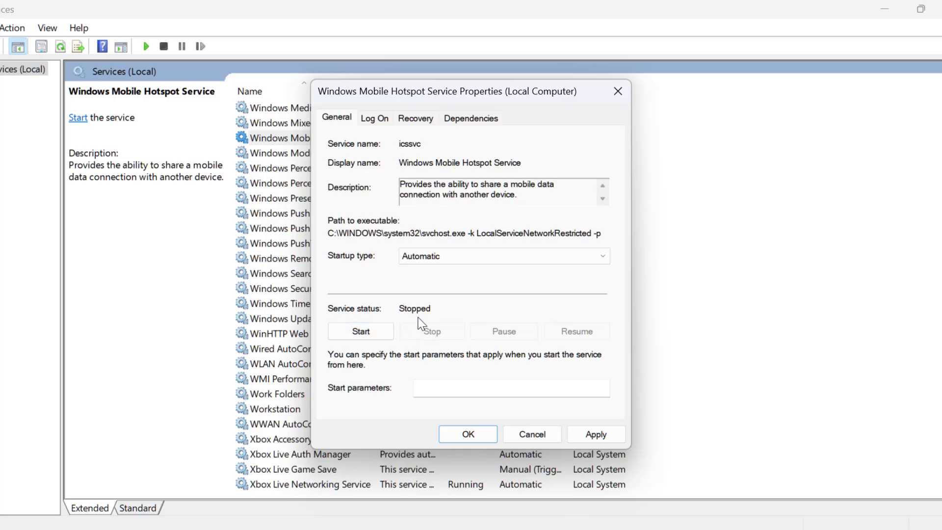
click(363, 333)
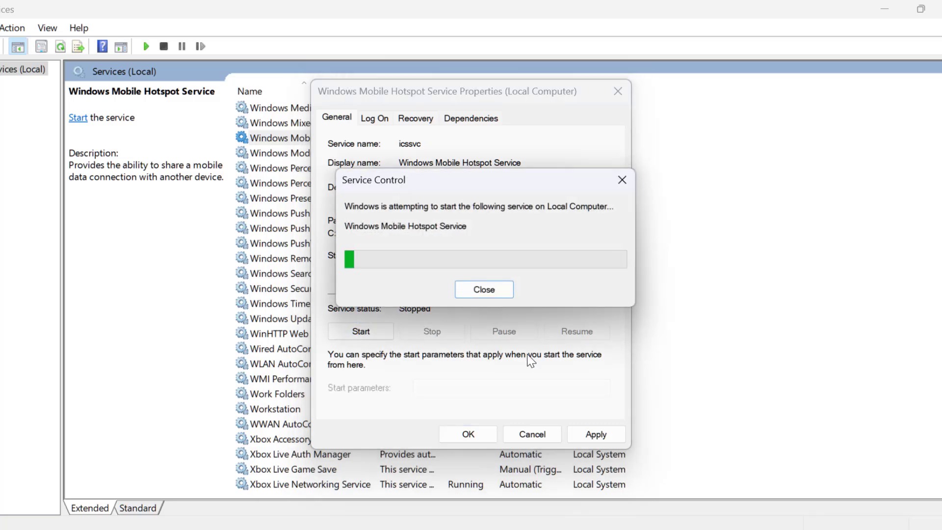
click(596, 434)
click(469, 434)
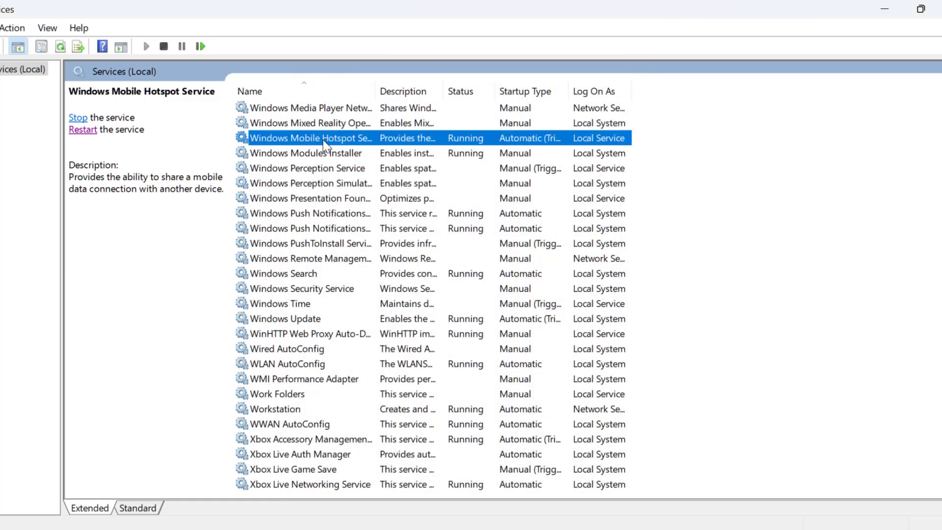
right_click(325, 145)
click(377, 221)
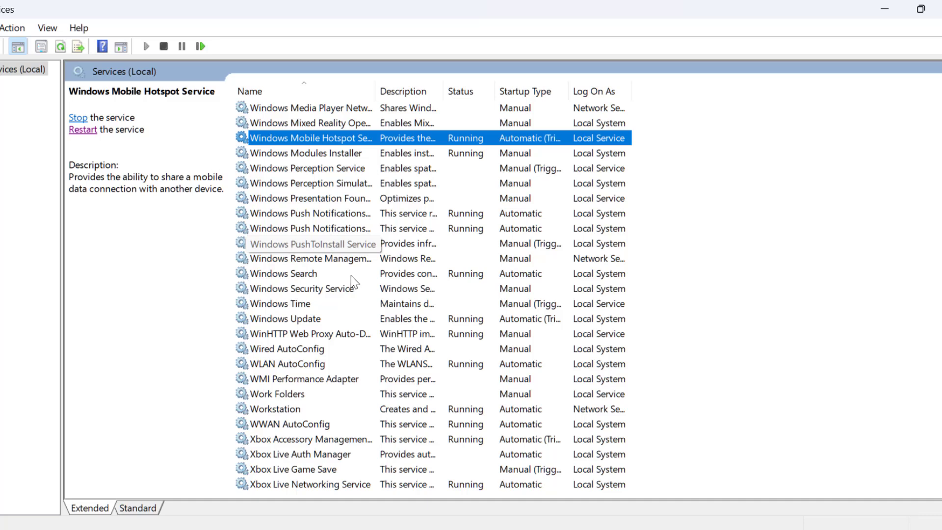
Set the WLAN AutoConfig service's startup type to Automatic and apply it.
click(273, 424)
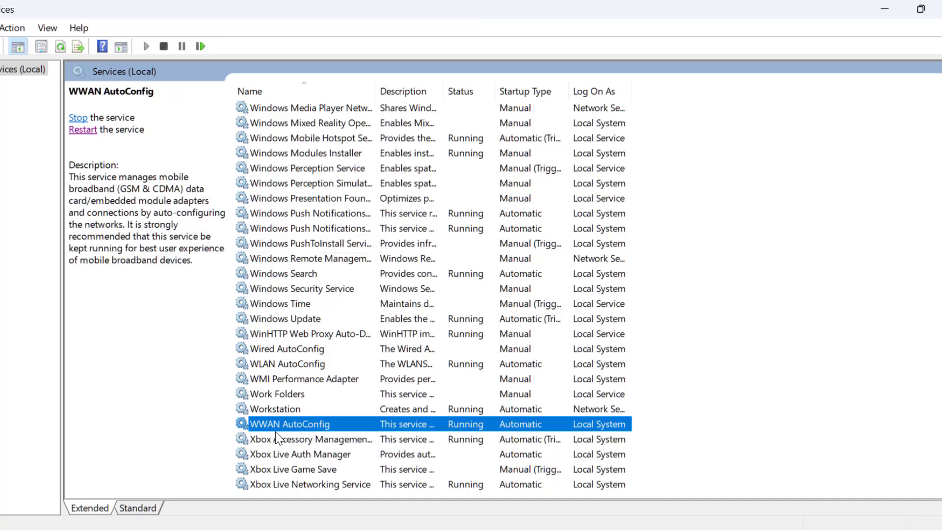
click(287, 367)
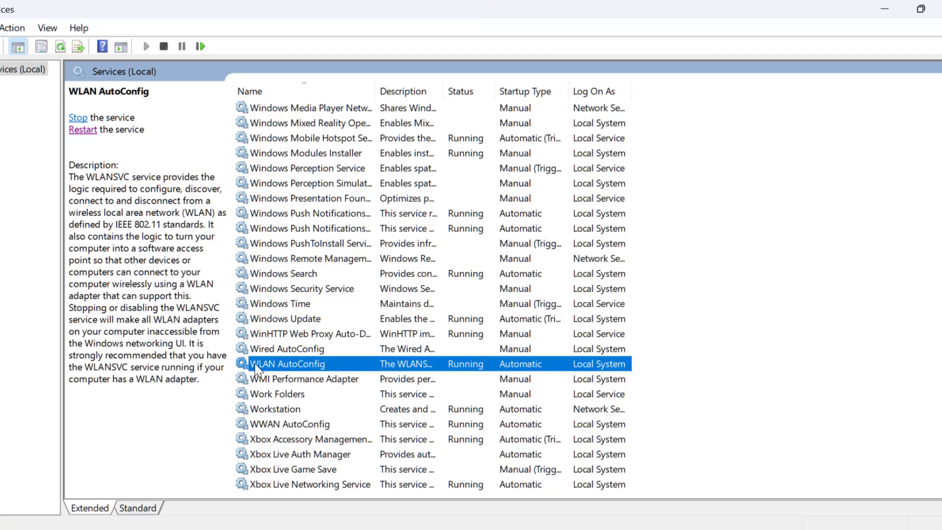
double_click(342, 369)
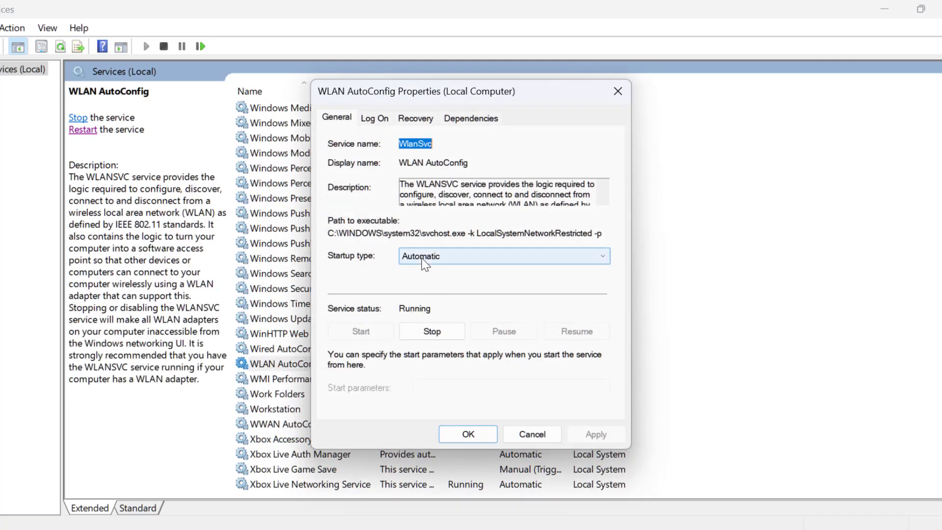
click(432, 256)
click(426, 284)
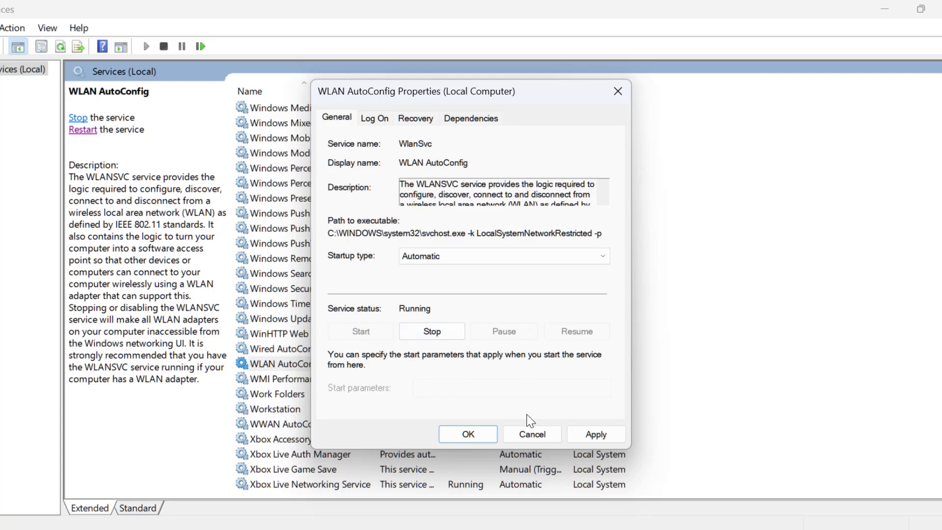
click(595, 434)
click(466, 434)
Restart WLAN AutoConfig and close the Services window.
click(423, 373)
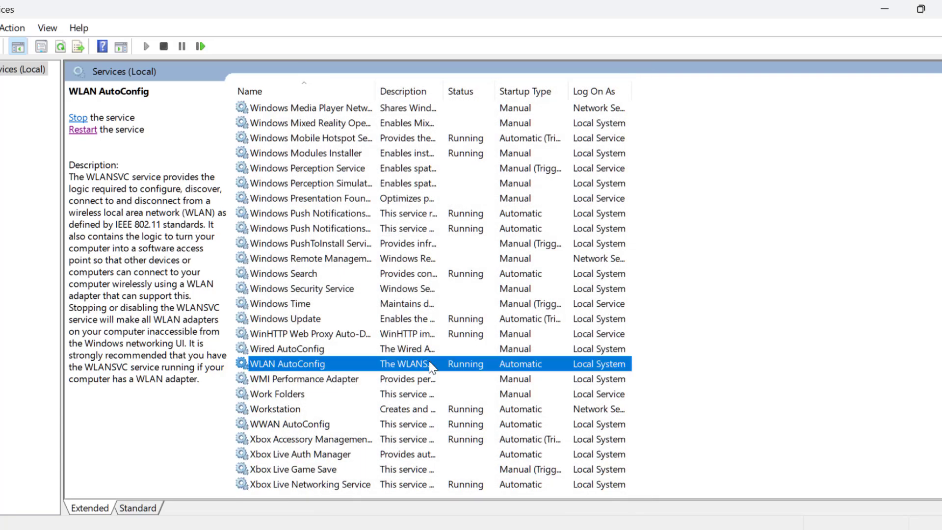
right_click(313, 367)
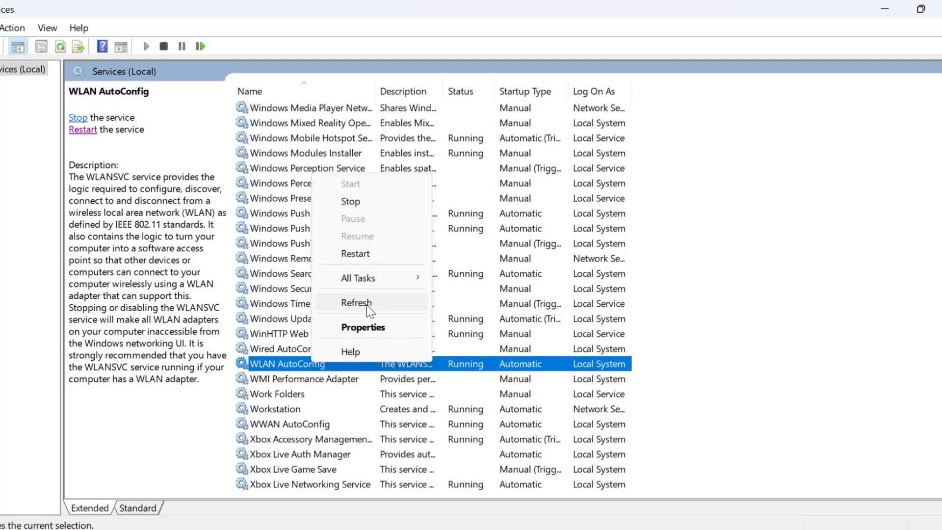
click(368, 254)
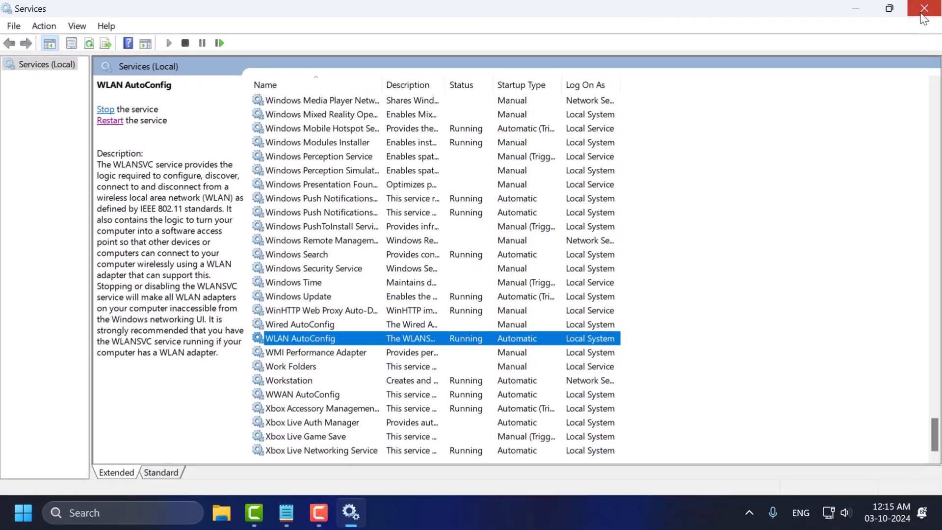
key(alt+F4)
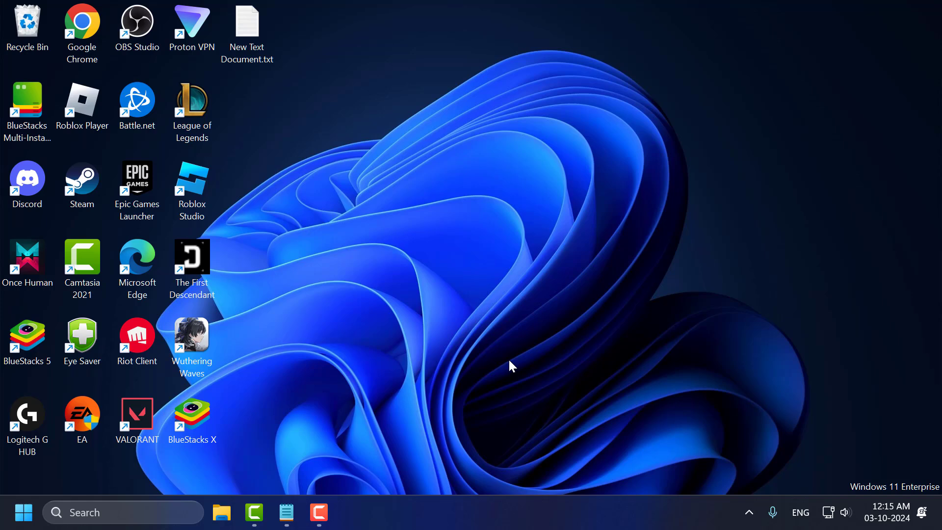
Search 'cmd' and launch Command Prompt as administrator, accepting the UAC prompt.
click(174, 510)
text(control panel)
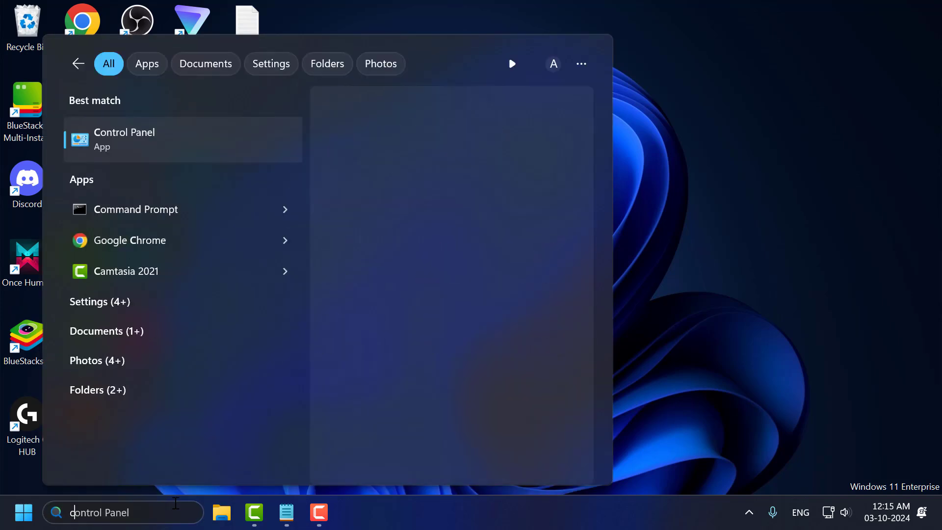
key(BackSpace)
key(BackSpace)
key(BackSpace)
key(BackSpace)
key(BackSpace)
key(BackSpace)
key(BackSpace)
key(BackSpace)
key(BackSpace)
key(BackSpace)
key(BackSpace)
key(BackSpace)
key(BackSpace)
text(cmd)
right_click(175, 156)
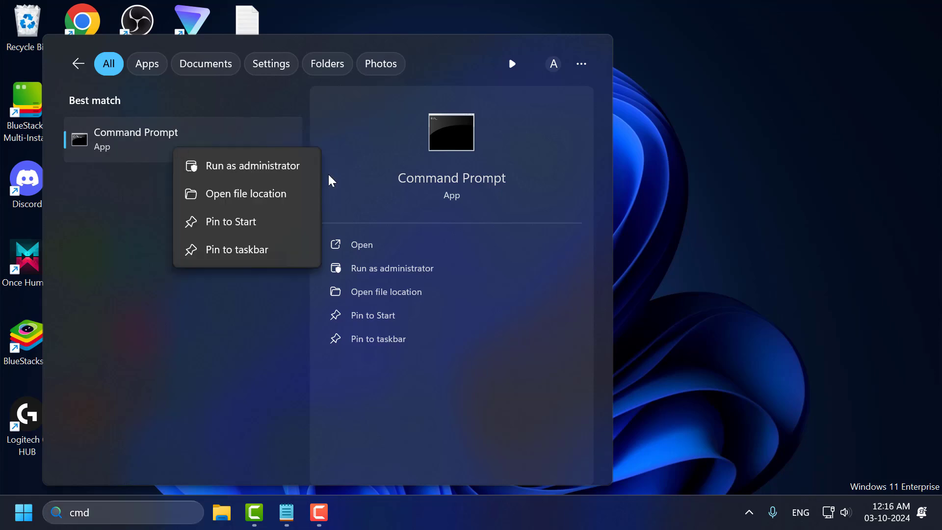
click(301, 167)
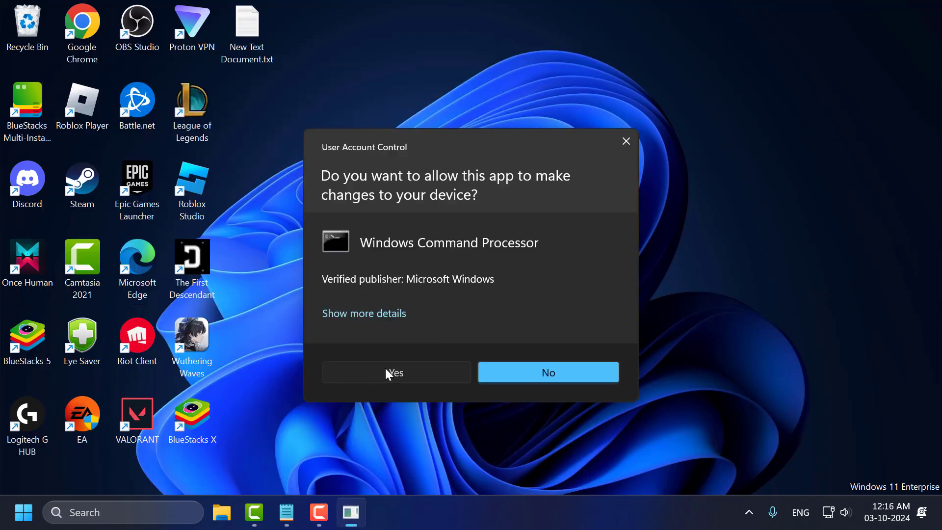
click(391, 372)
Run netsh winsock reset and netsh int ip reset, copied from the Notepad list.
click(286, 512)
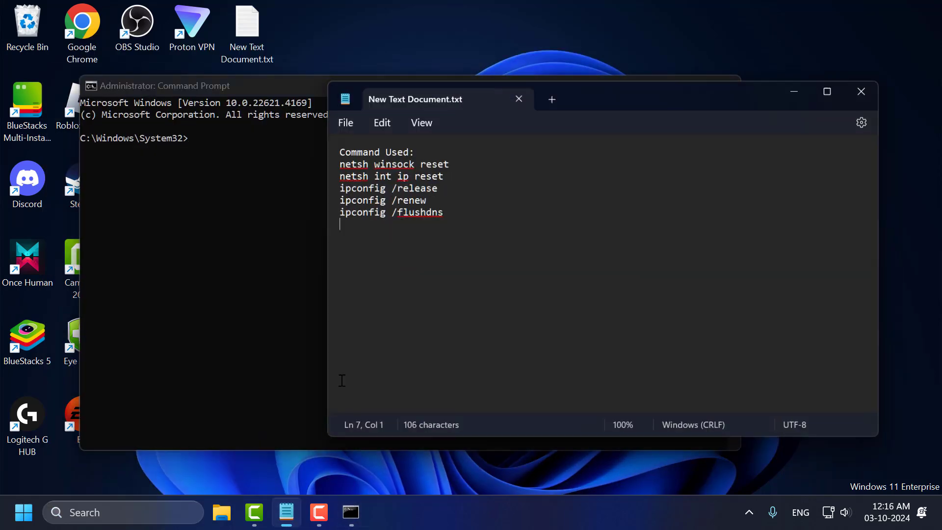
triple_click(455, 172)
key(ctrl+c)
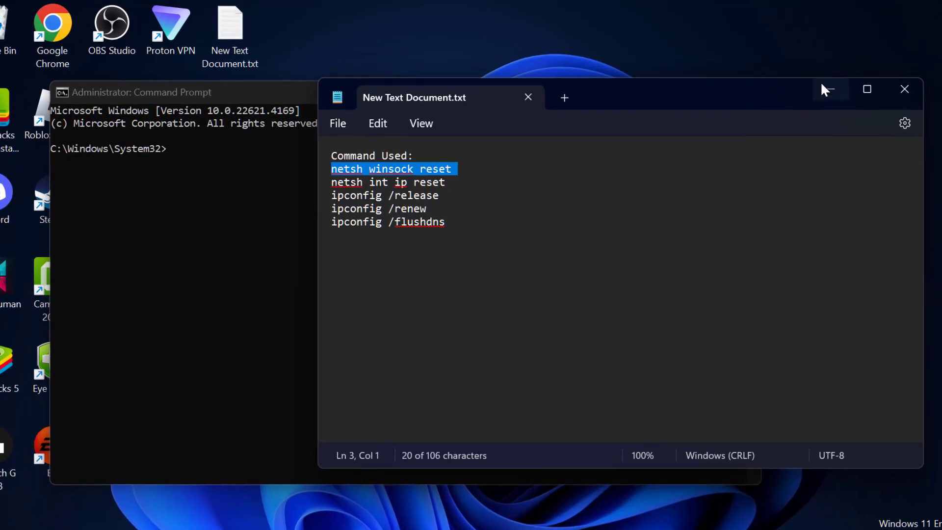
click(824, 90)
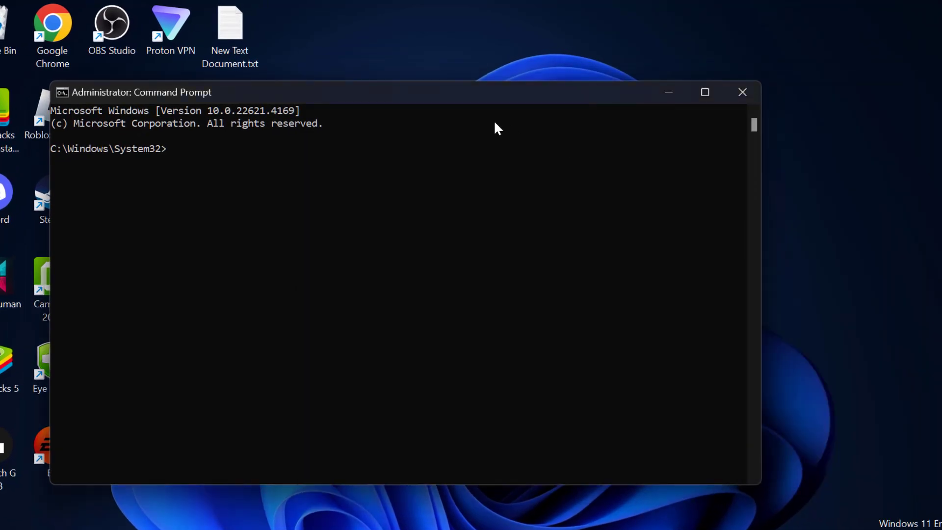
key(ctrl+v)
key(alt+Tab)
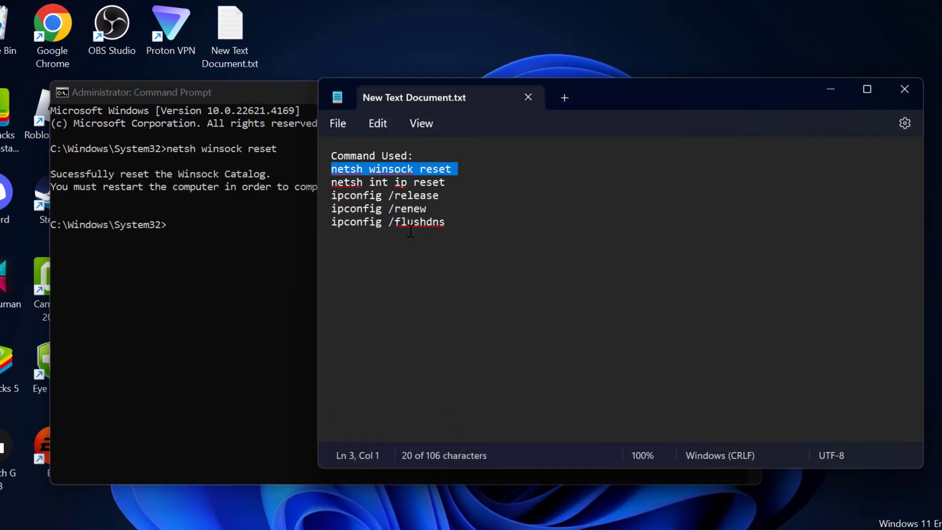
triple_click(438, 184)
click(831, 90)
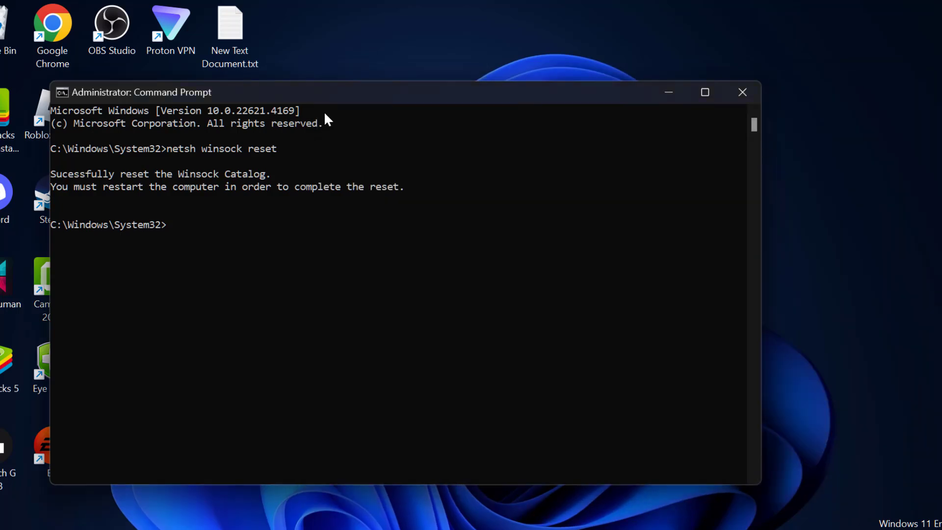
text(netsh int ip reset)
key(alt+Tab)
Run ipconfig /release, ipconfig /renew and ipconfig /flushdns in the administrator Command Prompt.
triple_click(408, 196)
key(super+Down)
text(ipconfig /release)
key(alt+Tab)
key(Right)
key(shift+Down)
click(831, 89)
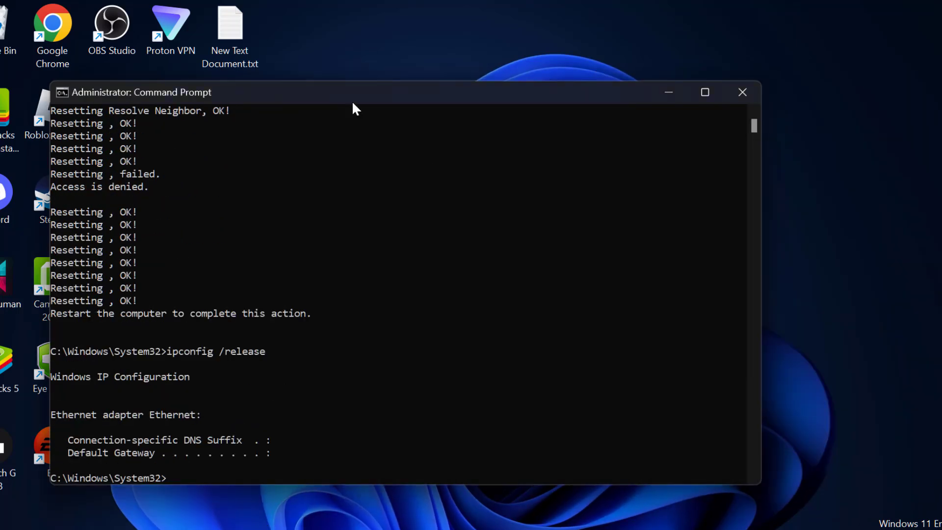
text(ipconfig /renew)
key(alt+Tab)
key(Right)
key(shift+Down)
click(834, 95)
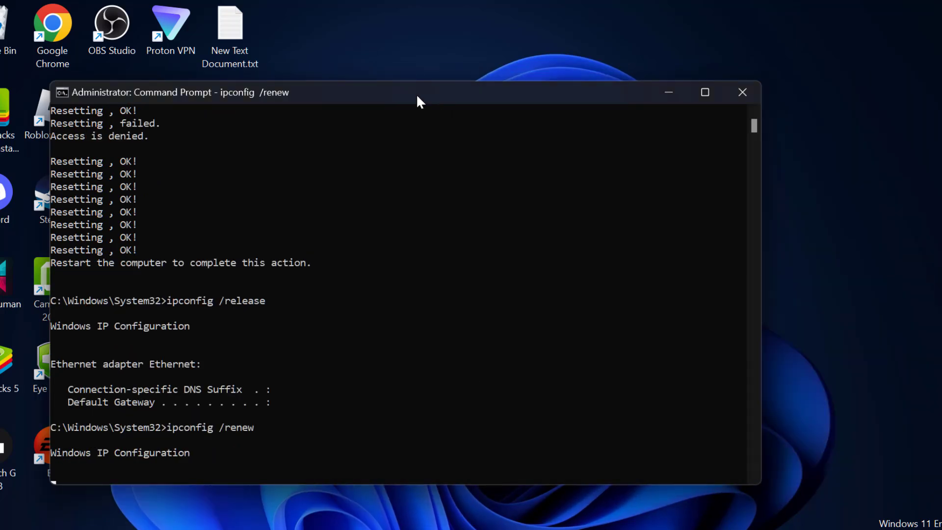
text(ipconfig /flushdns)
text(ipconfig /flushdns)
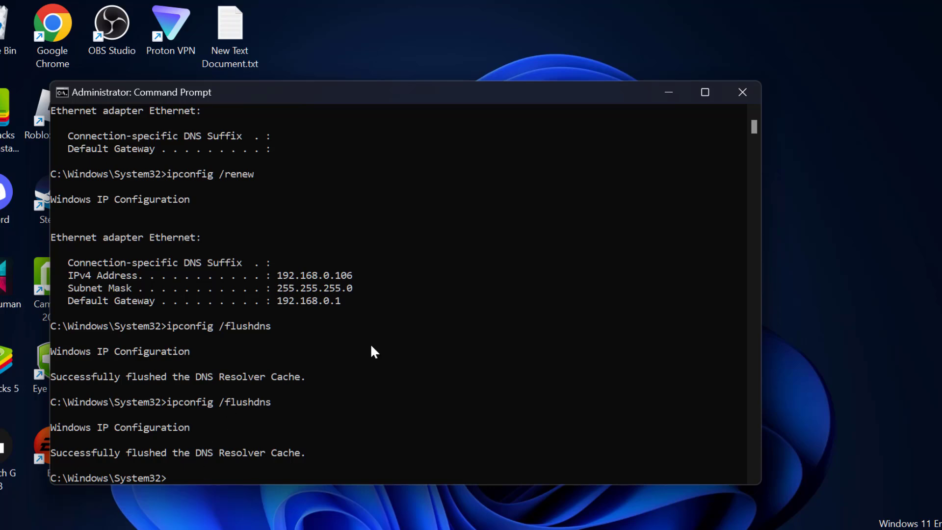
click(739, 93)
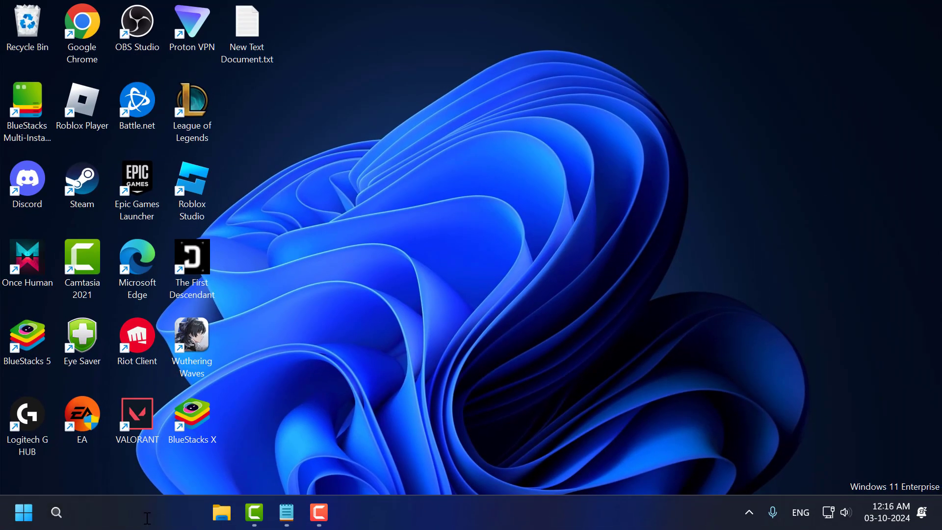
click(147, 517)
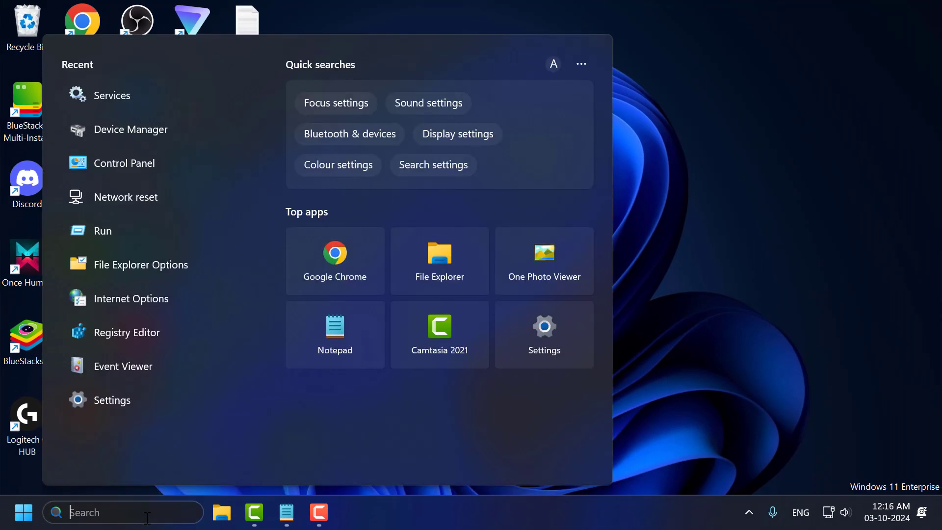
text(network reset)
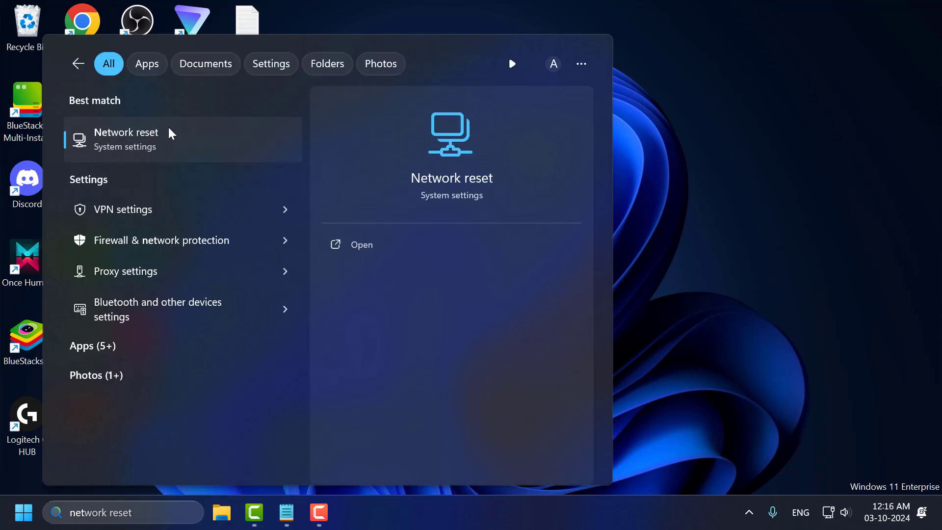
click(171, 134)
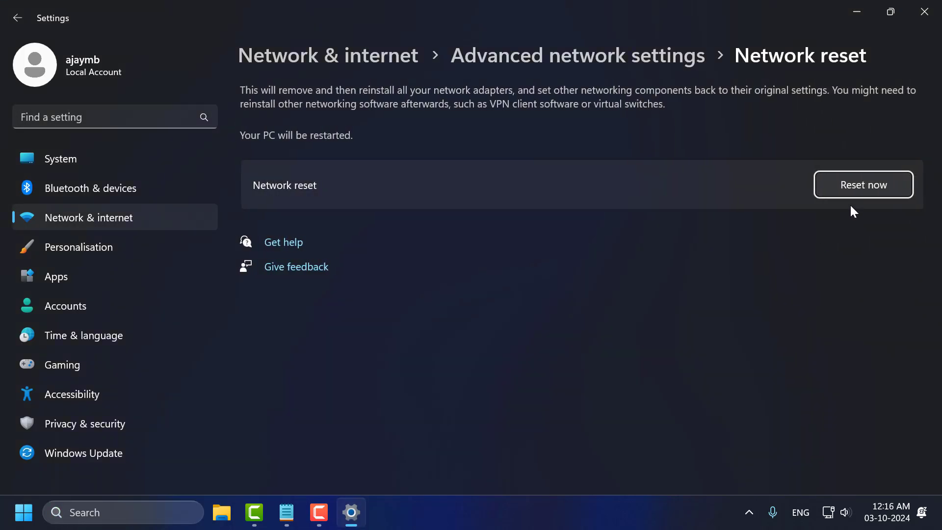
click(863, 195)
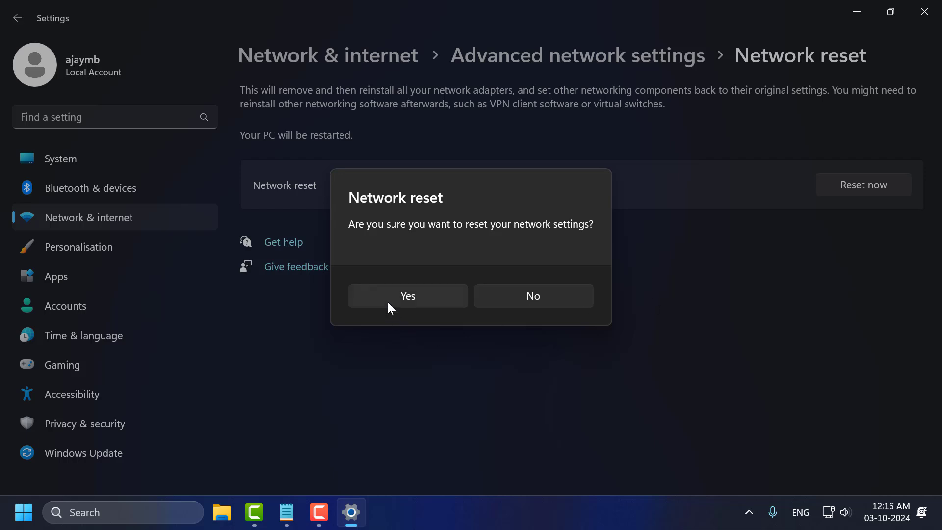
click(514, 299)
click(924, 11)
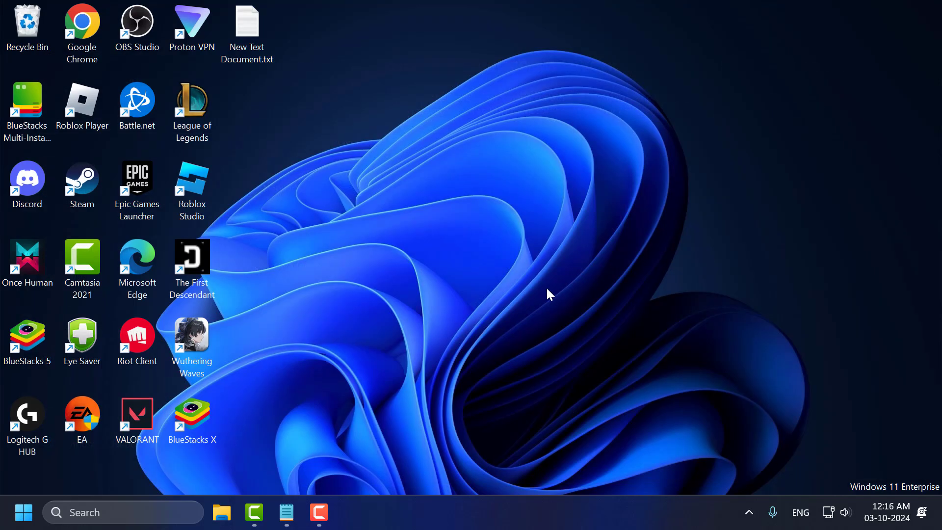